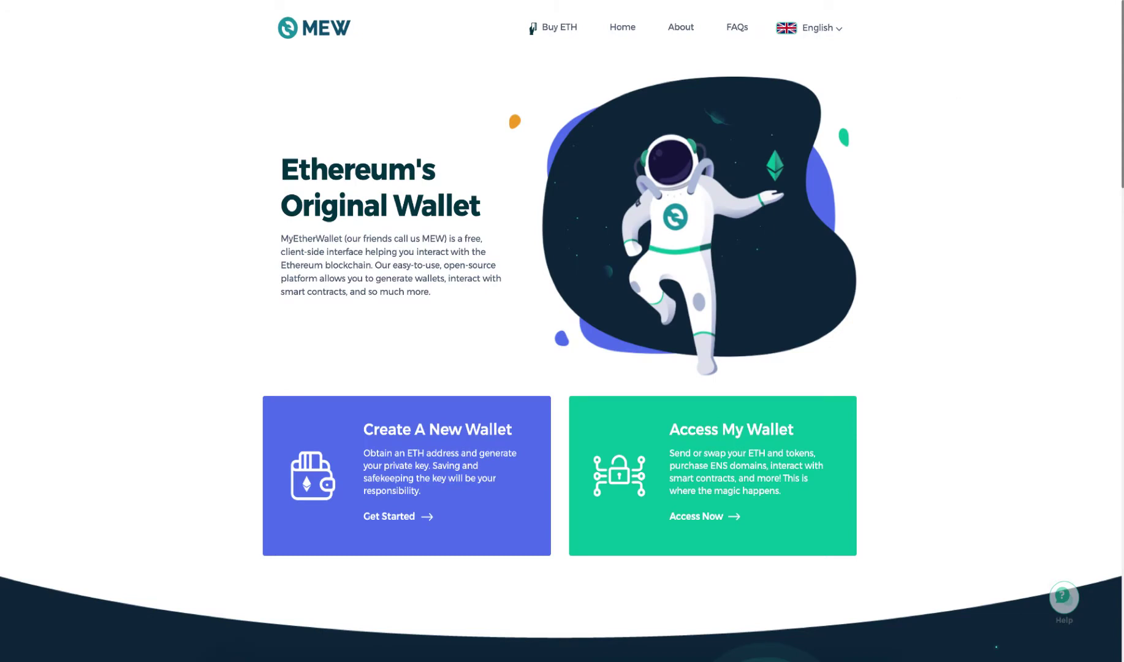
- Unlock the wallet through the Software option with its password and bring up the Send Offline form
left_click(712, 474)
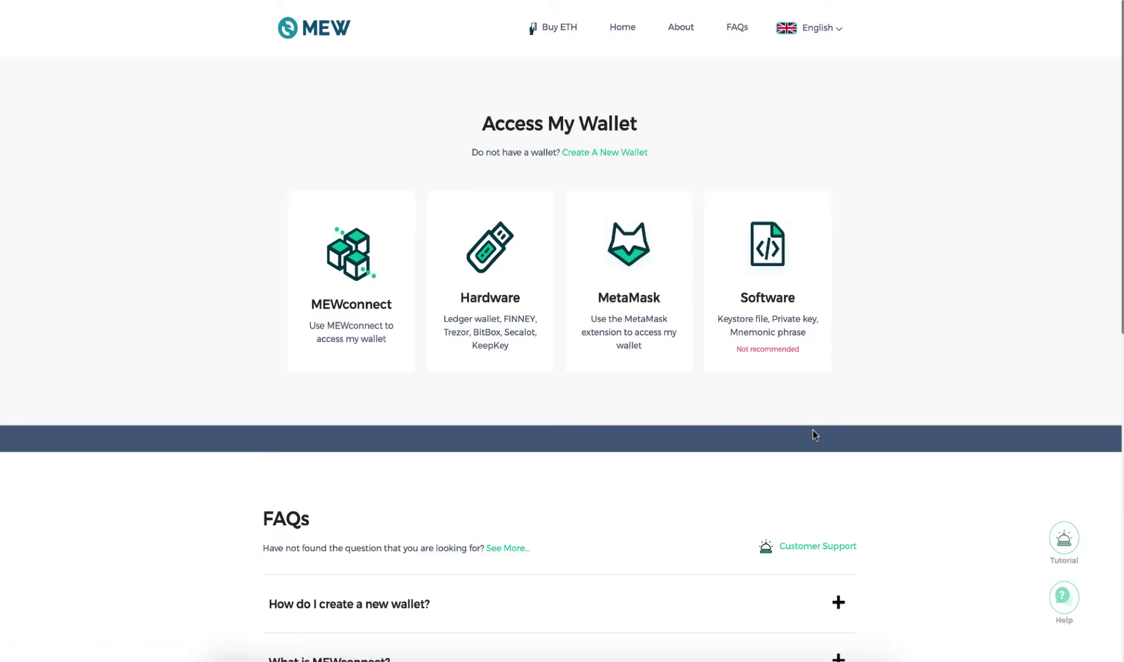
left_click(778, 298)
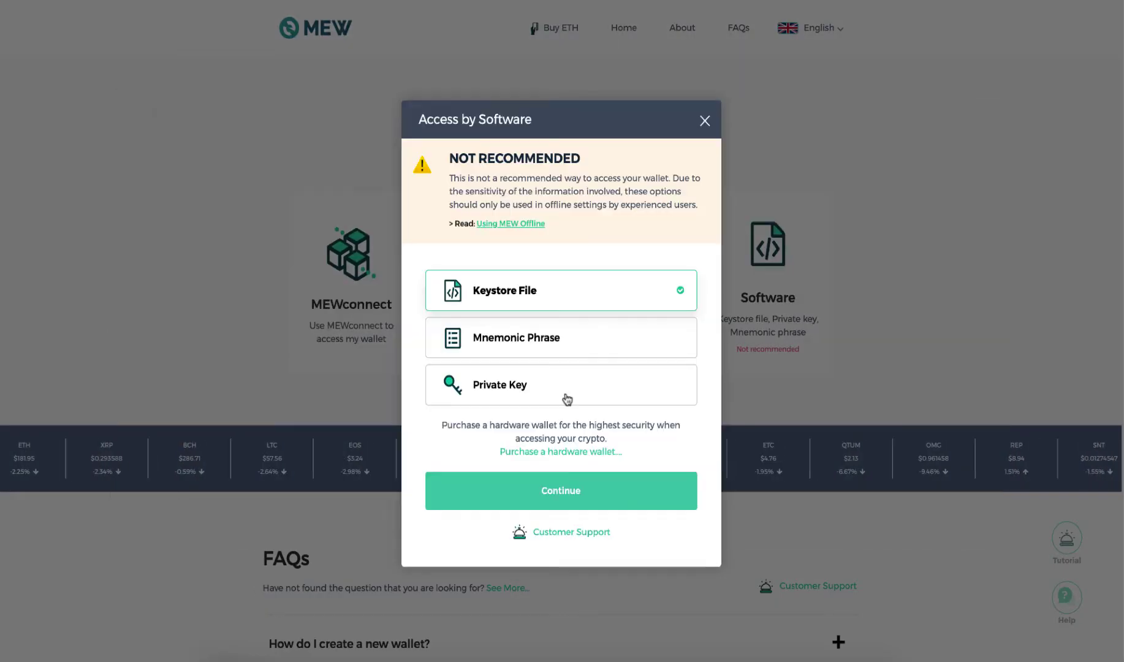
left_click(518, 292)
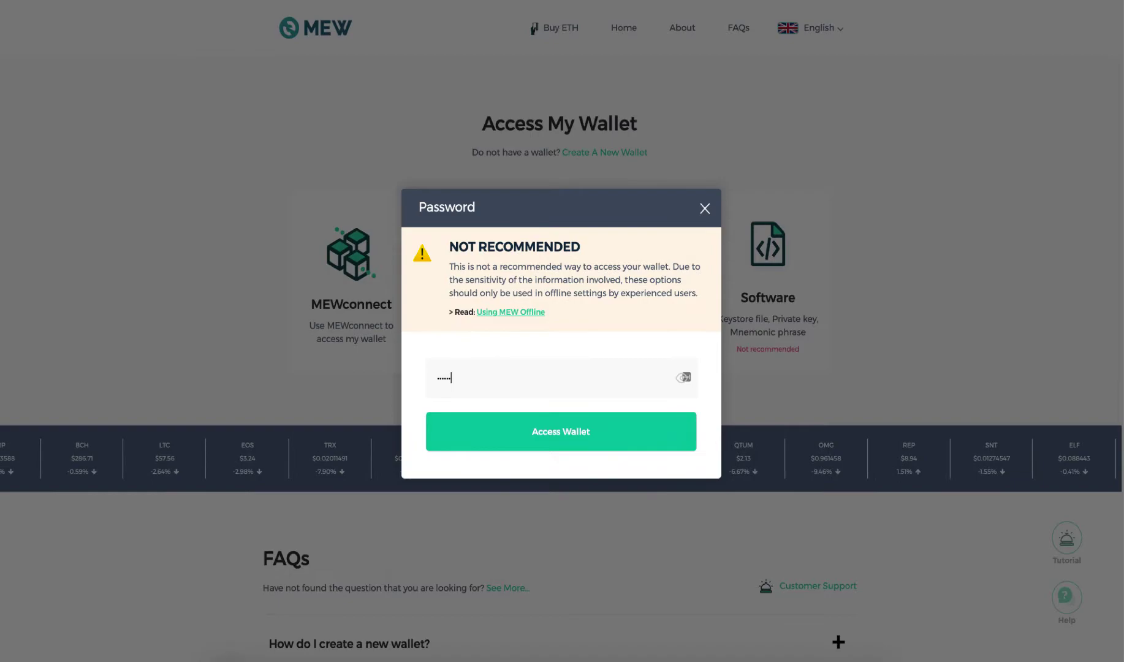
left_click(560, 431)
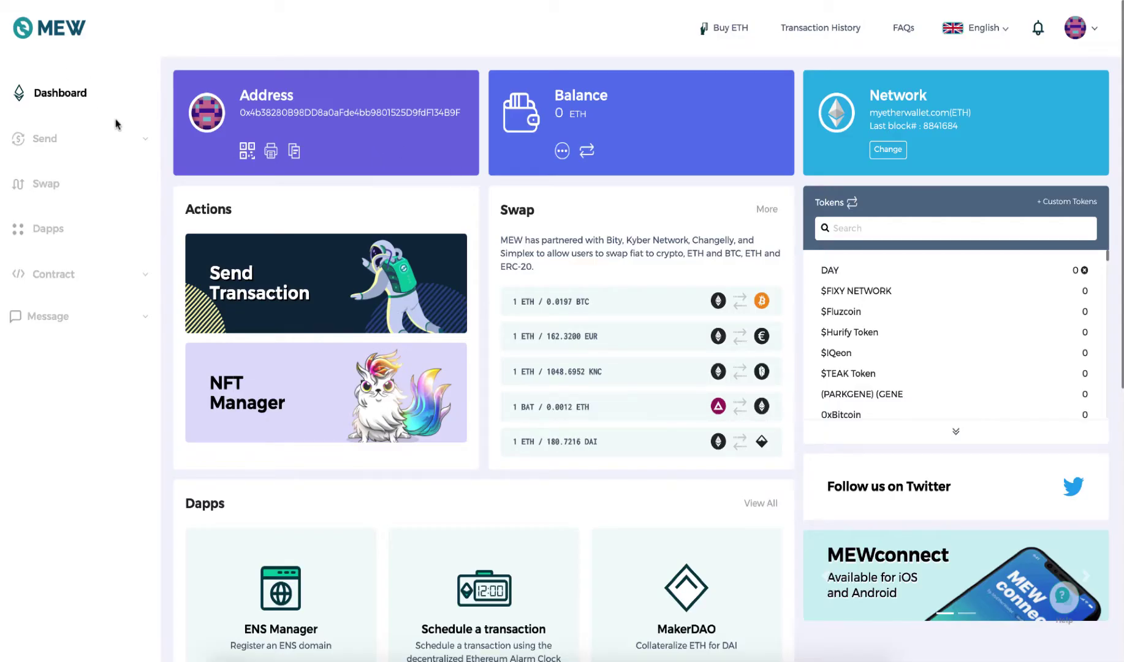
left_click(127, 142)
left_click(95, 185)
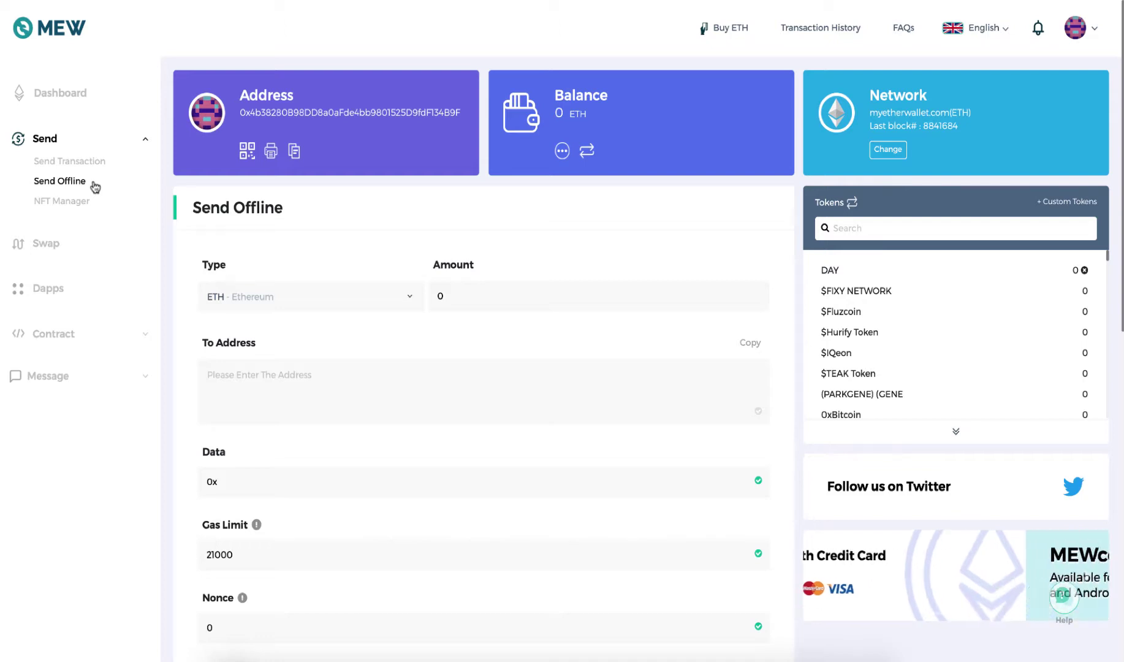
- Fill the offline form: amount 10, pasted recipient address, gas limit 200000, gas price 50
left_click(457, 294)
type("10")
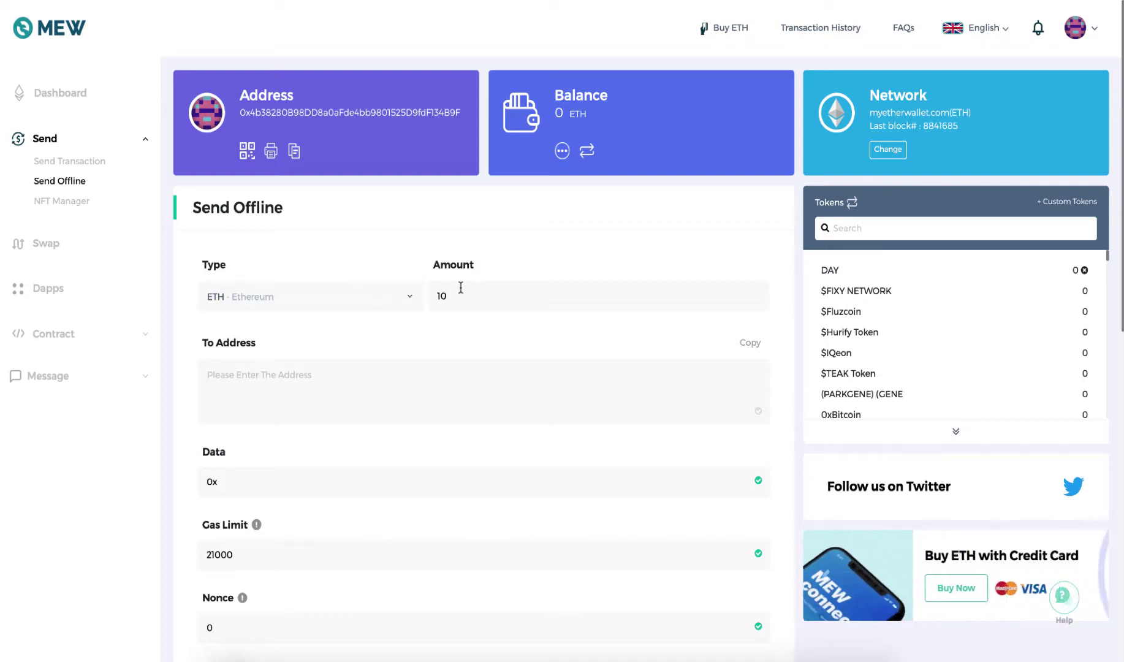
key("Tab")
key("ctrl+v")
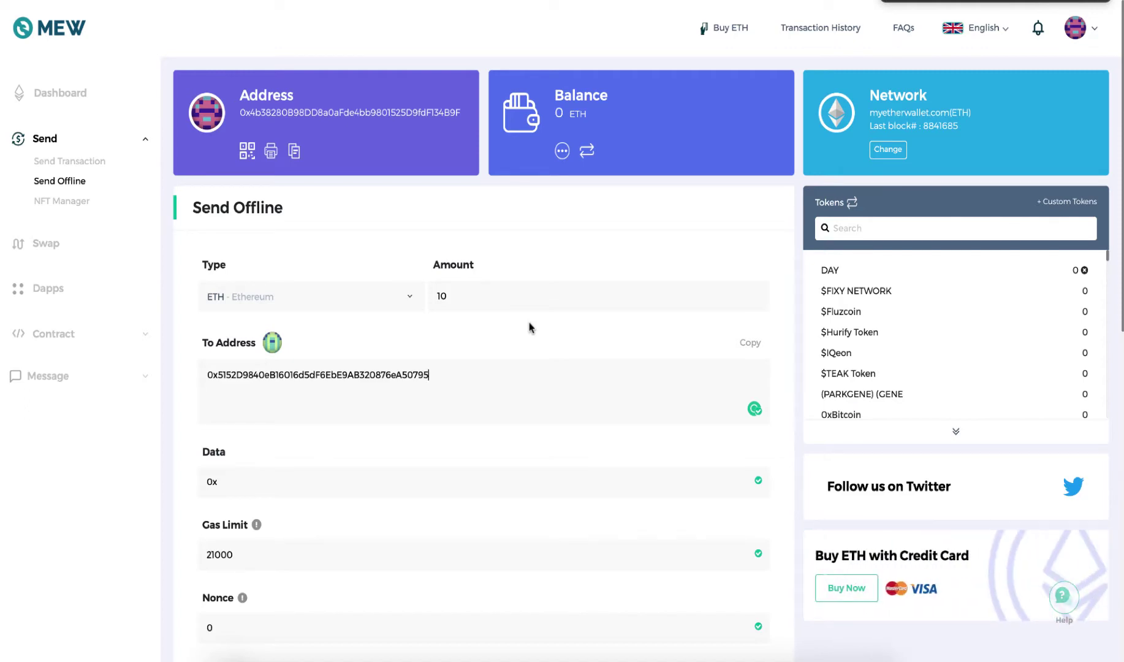
scroll(529, 327, "down", 3)
triple_click(284, 298)
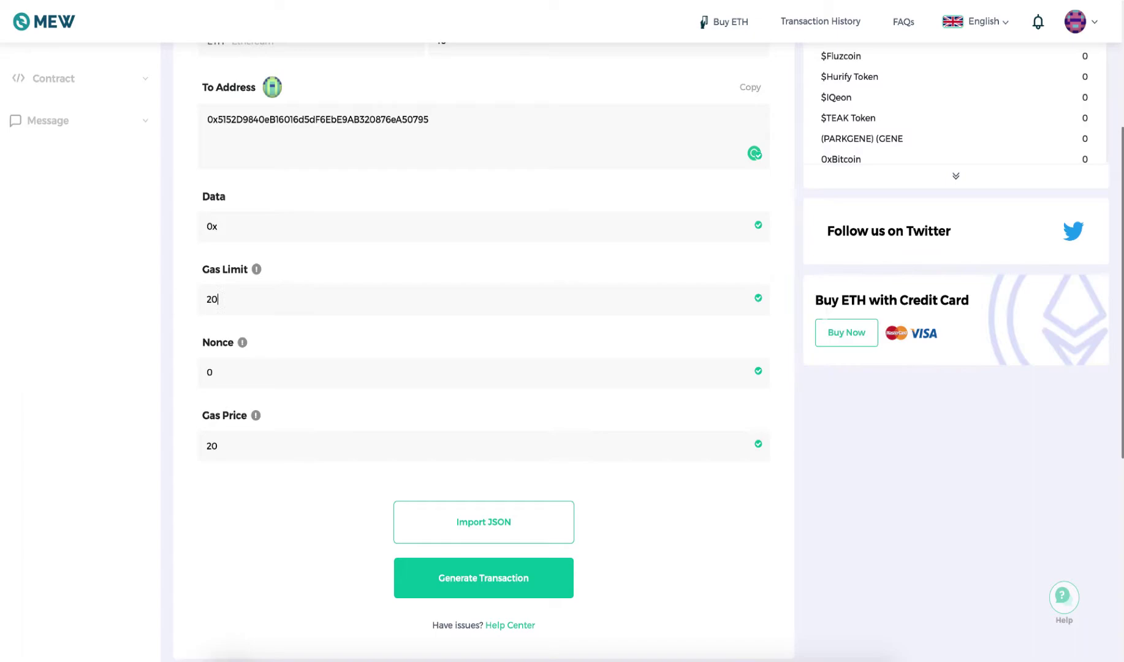
type("200000")
triple_click(263, 445)
type("50")
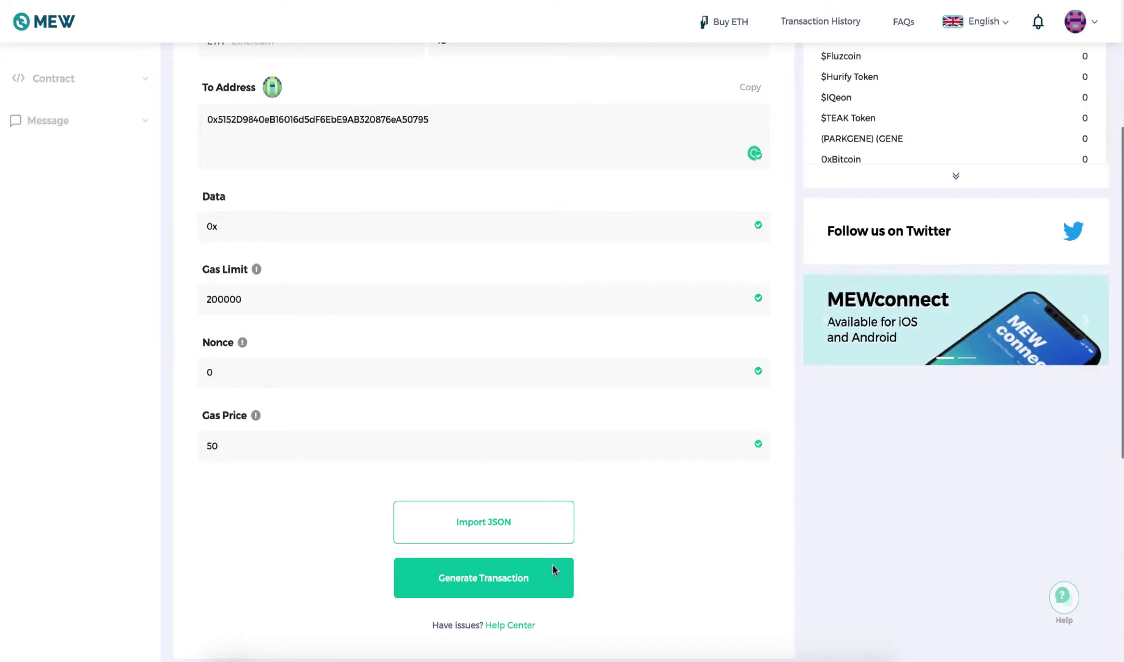
- Generate the signed transaction and copy the full signed transaction text to the clipboard
left_click(556, 570)
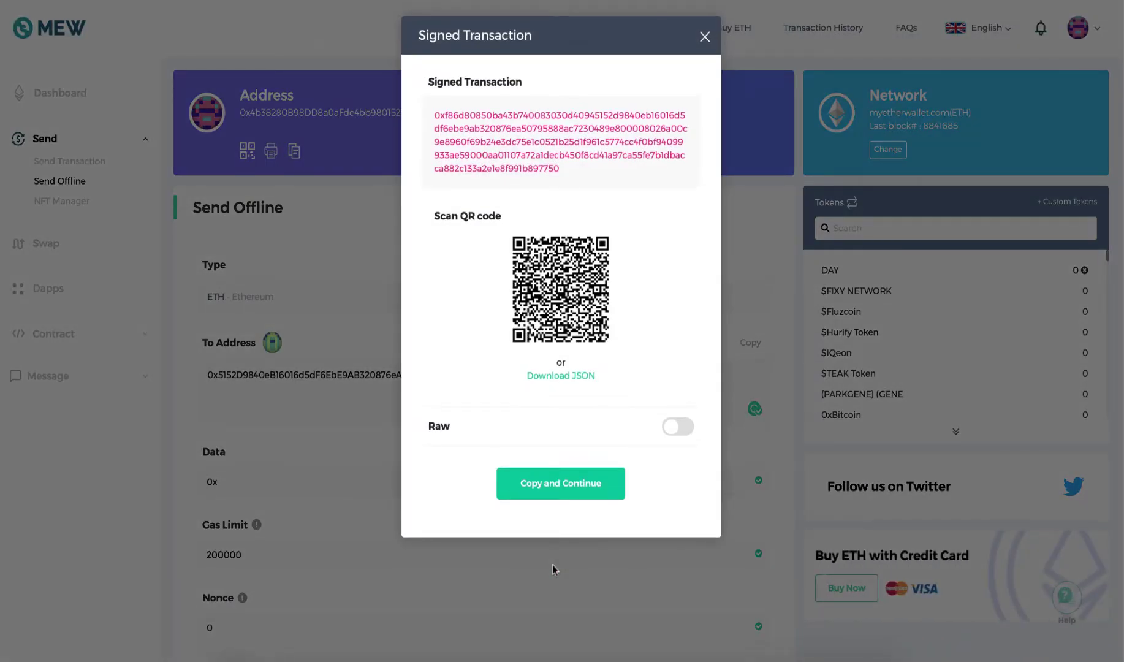
triple_click(538, 169)
right_click(537, 169)
left_click(558, 181)
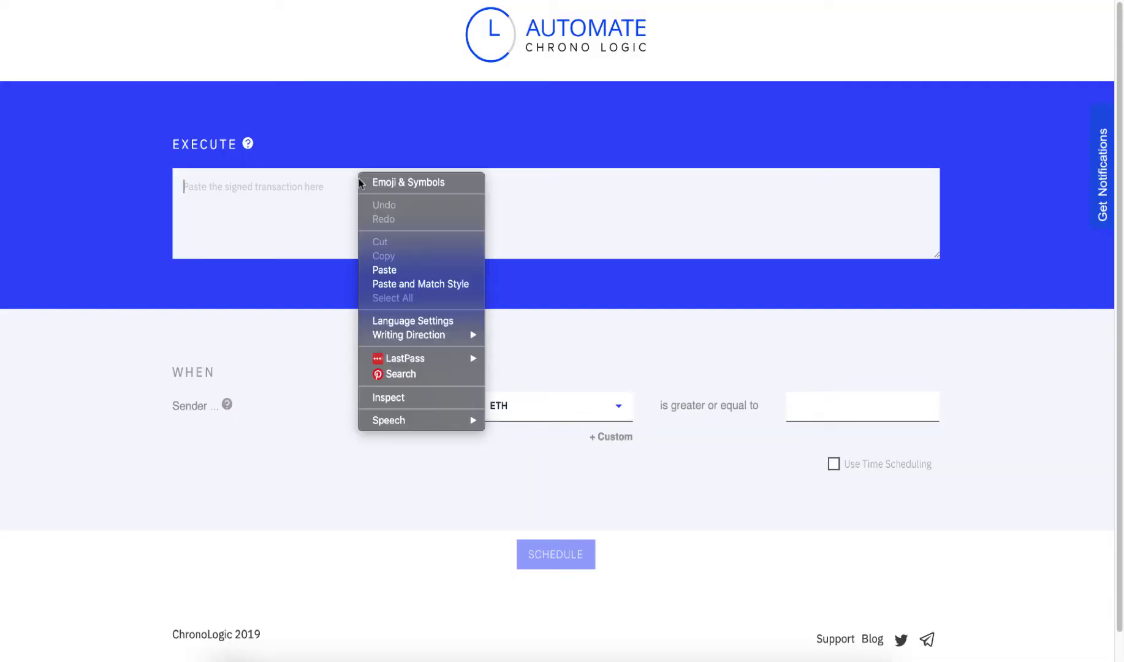
- Paste the copied signed transaction into Automate's Execute box
left_click(386, 269)
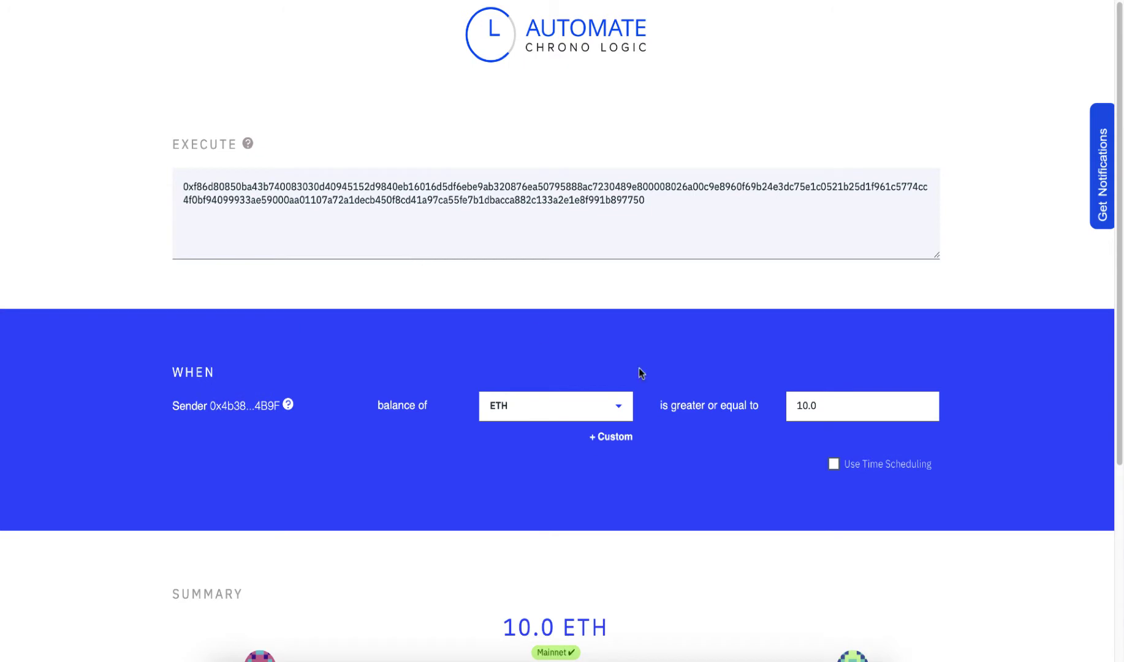
- Enable time scheduling with execution on 30 April 2020 at 08:00
left_click(833, 464)
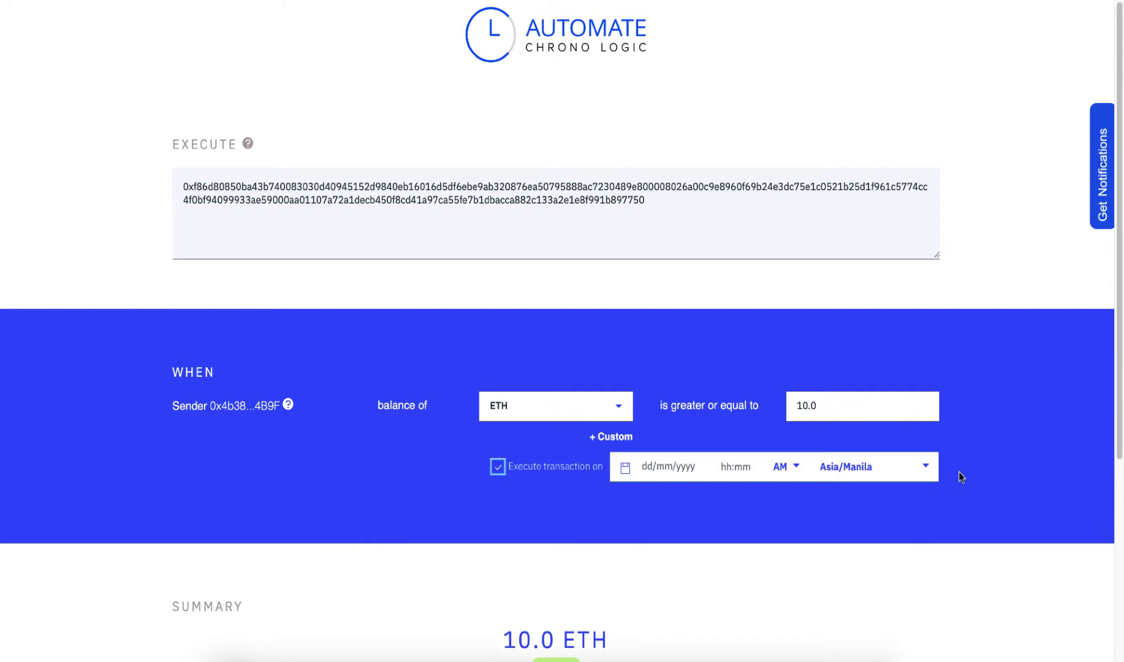
left_click(654, 468)
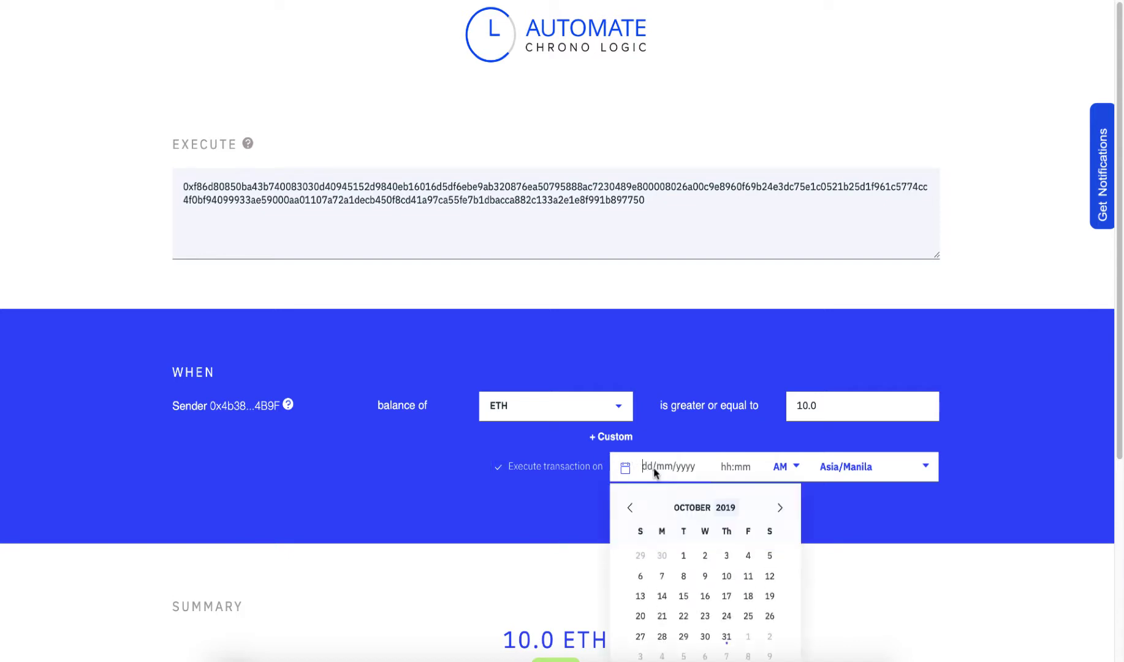
left_click(779, 507)
left_click(779, 508)
left_click(779, 507)
left_click(779, 508)
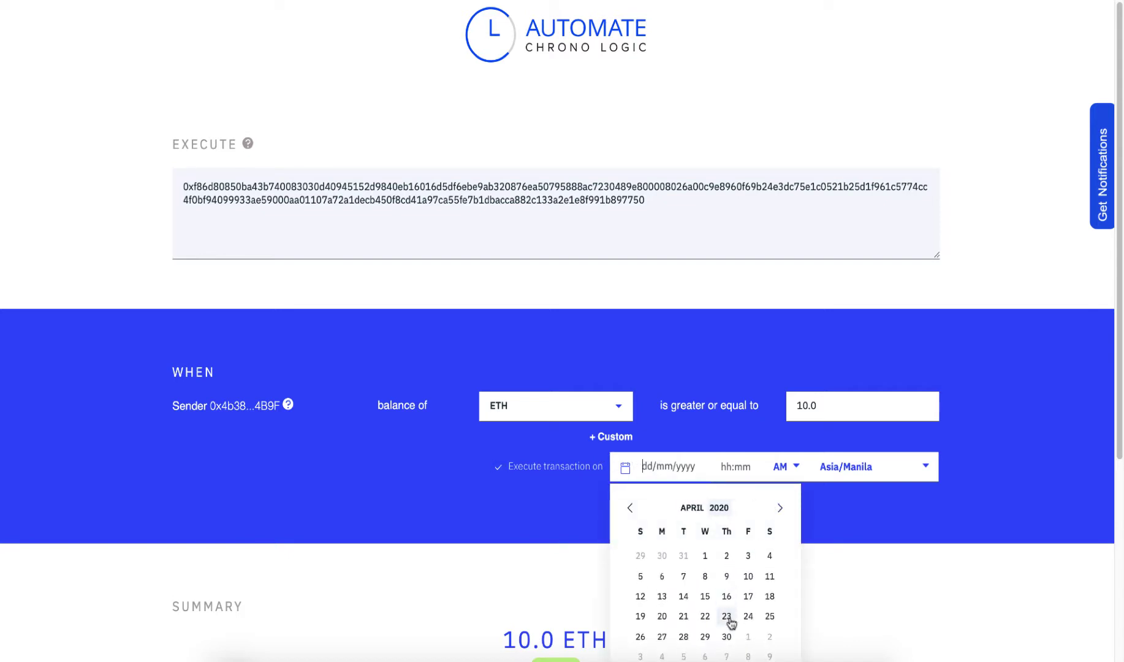
left_click(727, 637)
left_click(734, 467)
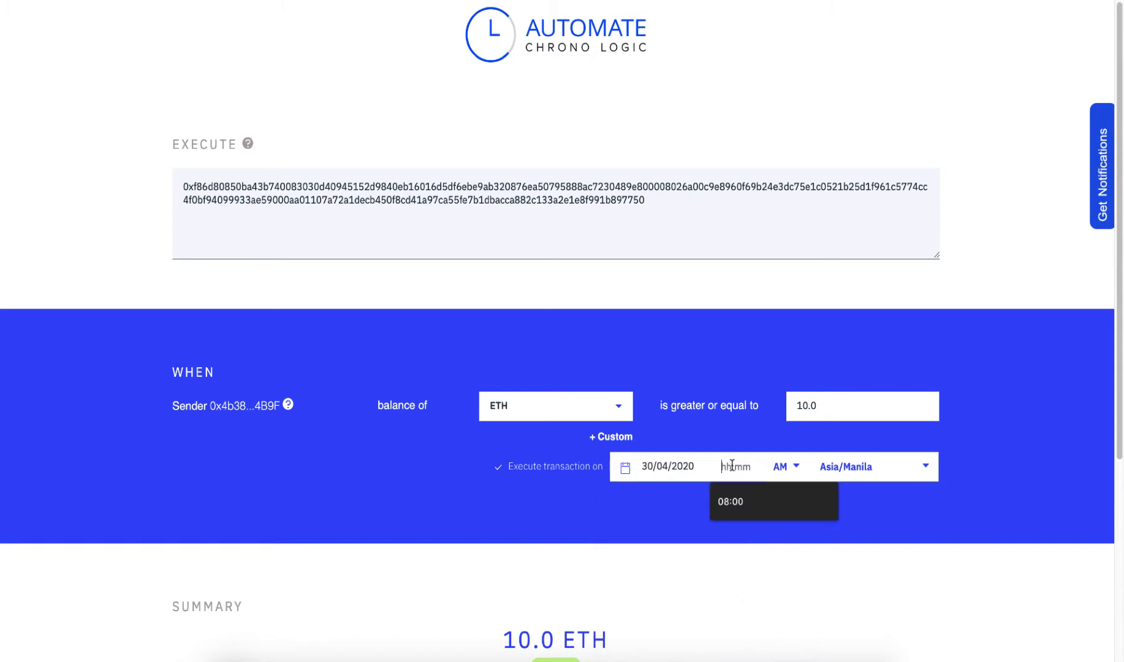
left_click(736, 505)
scroll(848, 492, "down", 1)
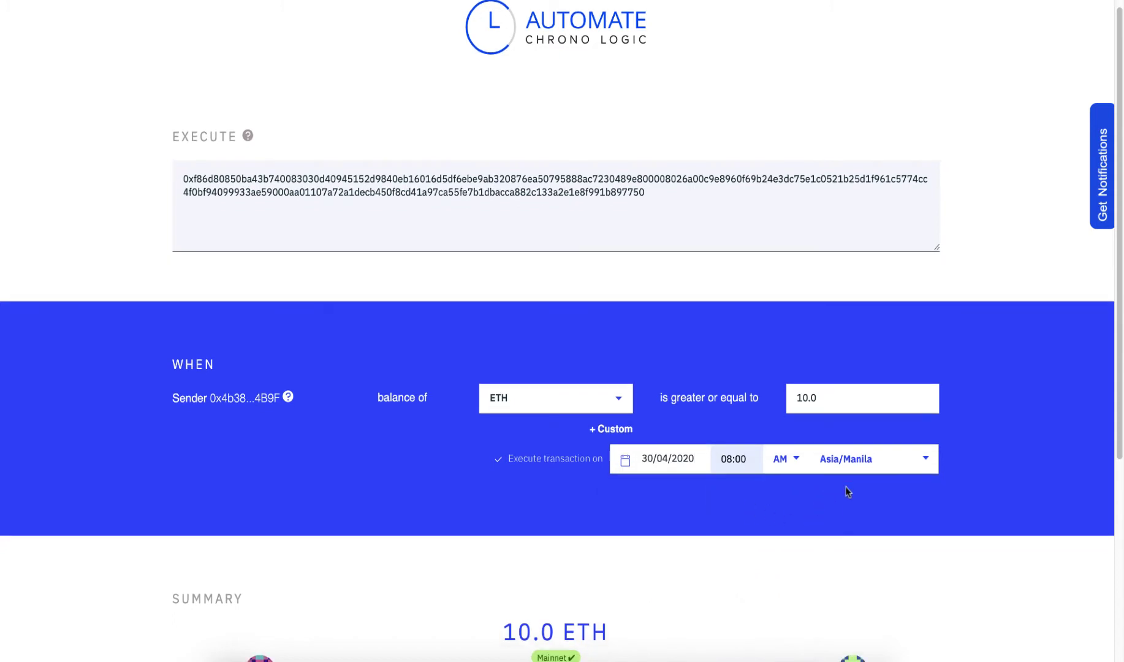
scroll(844, 485, "down", 1)
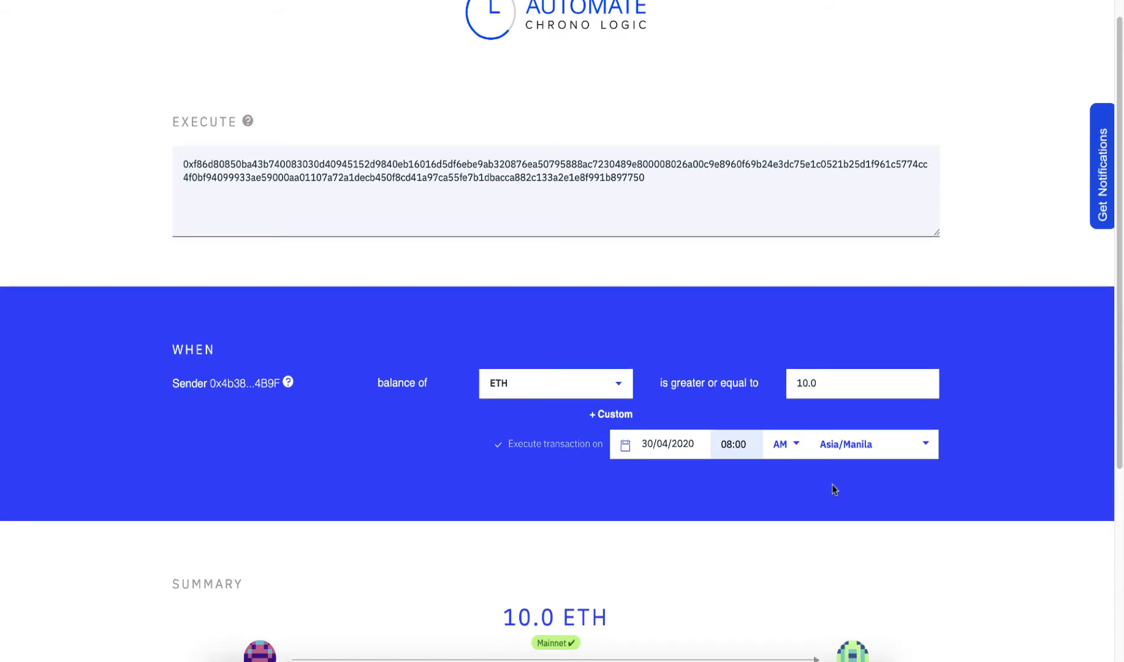
scroll(848, 489, "down", 5)
- Schedule the 10.0 ETH transfer from the Summary section
left_click(555, 519)
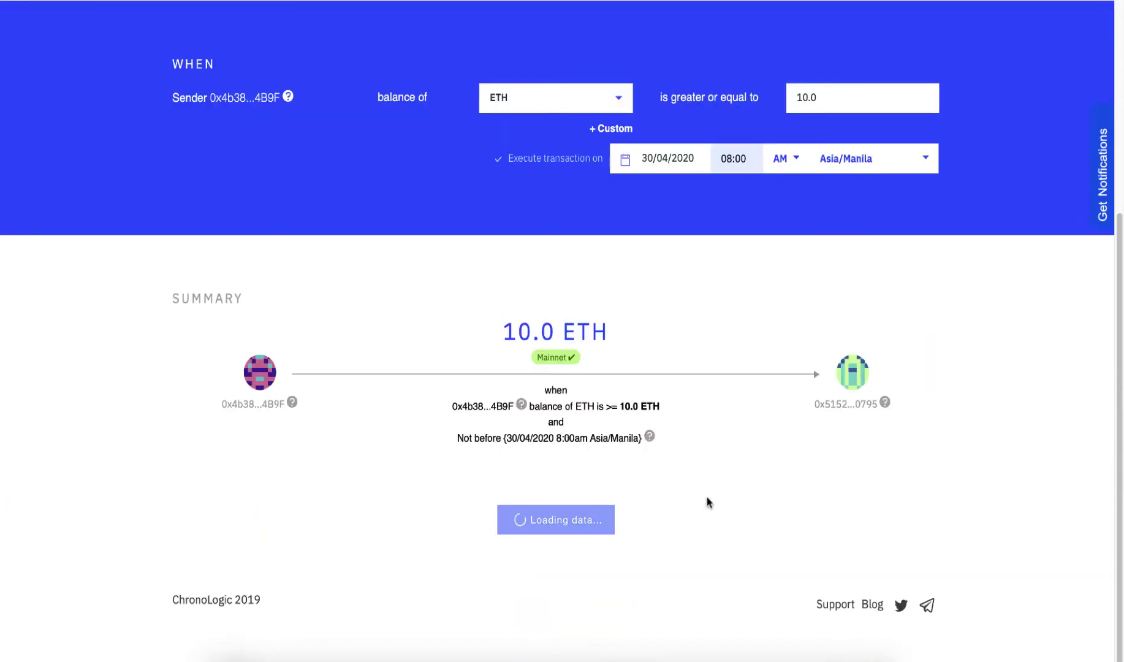